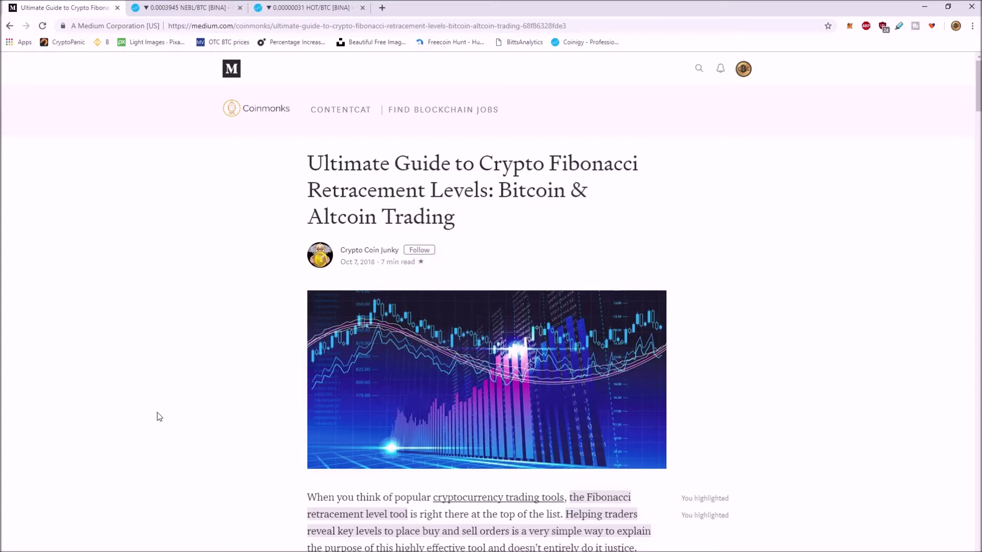
# Scroll through the highlighted history passages down to the 'Why Are Fibonacci Levels Such a Big Deal' heading
pyautogui.scroll(-2, 159, 416)
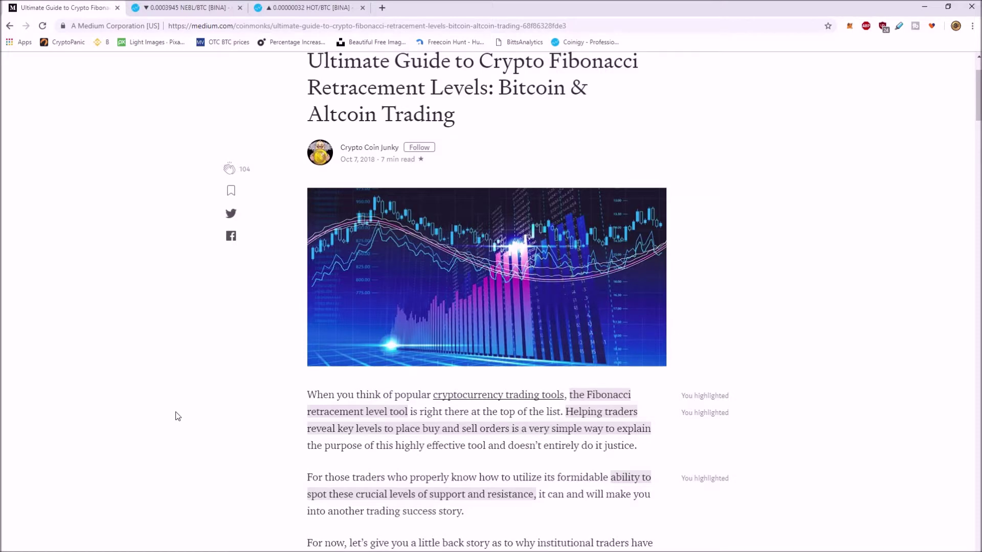
pyautogui.scroll(-4, 179, 414)
pyautogui.scroll(-2, 200, 393)
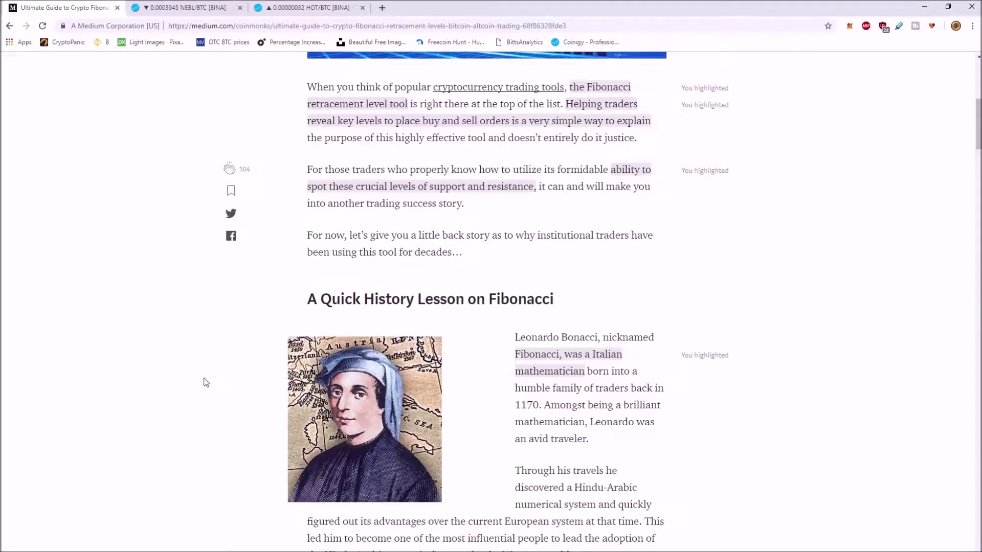
pyautogui.scroll(-4, 207, 376)
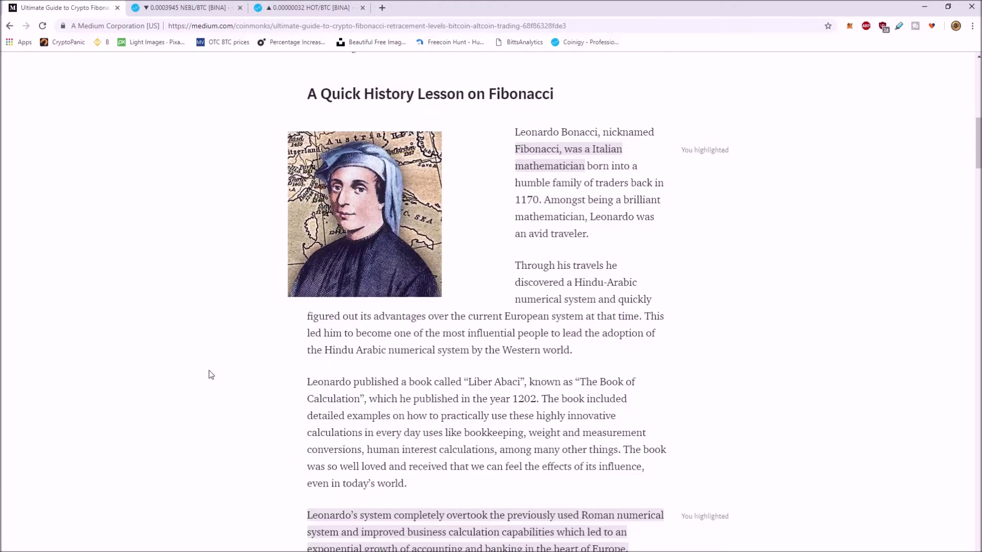
pyautogui.scroll(-2, 206, 375)
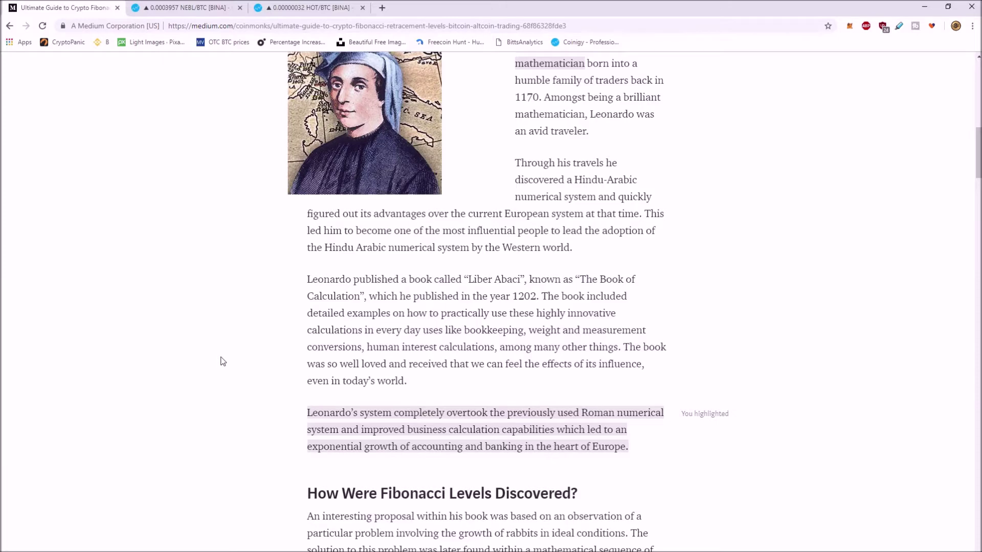
pyautogui.scroll(-6, 223, 362)
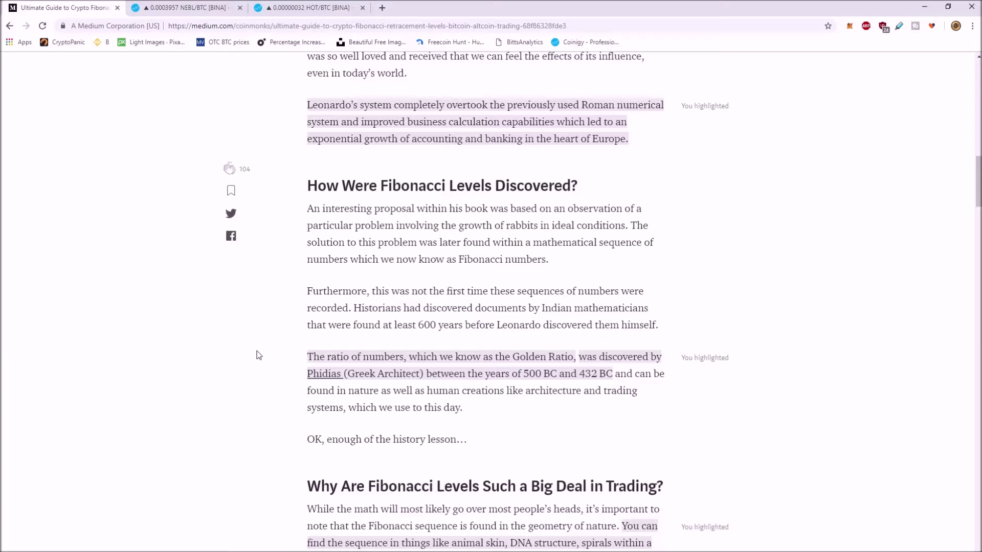
# Scroll on to the section explaining the 23.6%, 38.2%, 50%, 61.8% and 100% levels
pyautogui.scroll(-4, 259, 355)
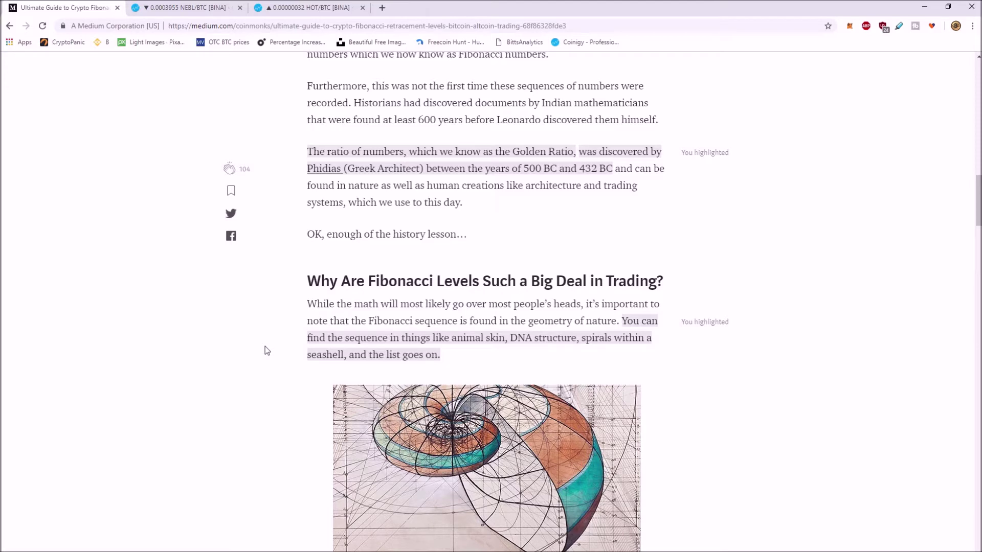
pyautogui.scroll(-4, 265, 348)
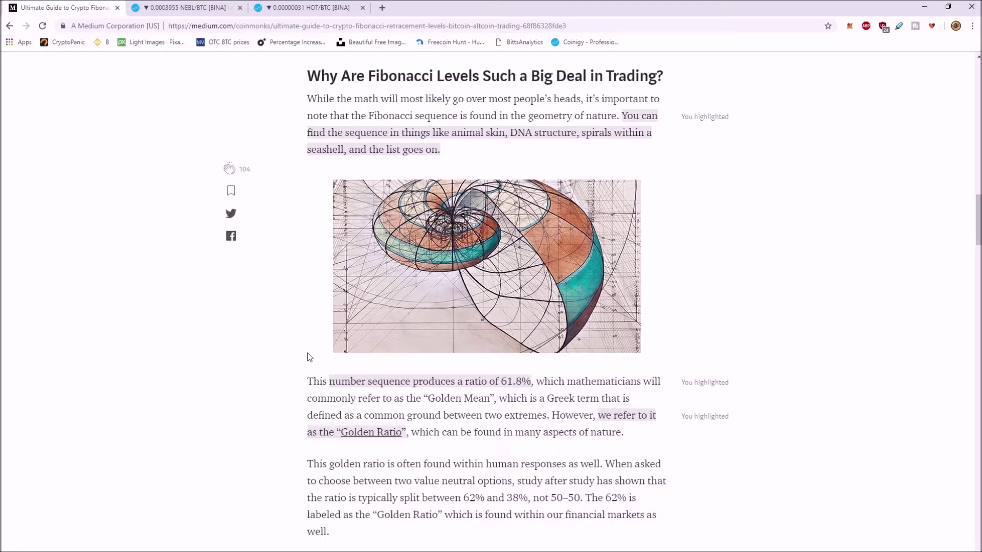
pyautogui.scroll(-13, 308, 353)
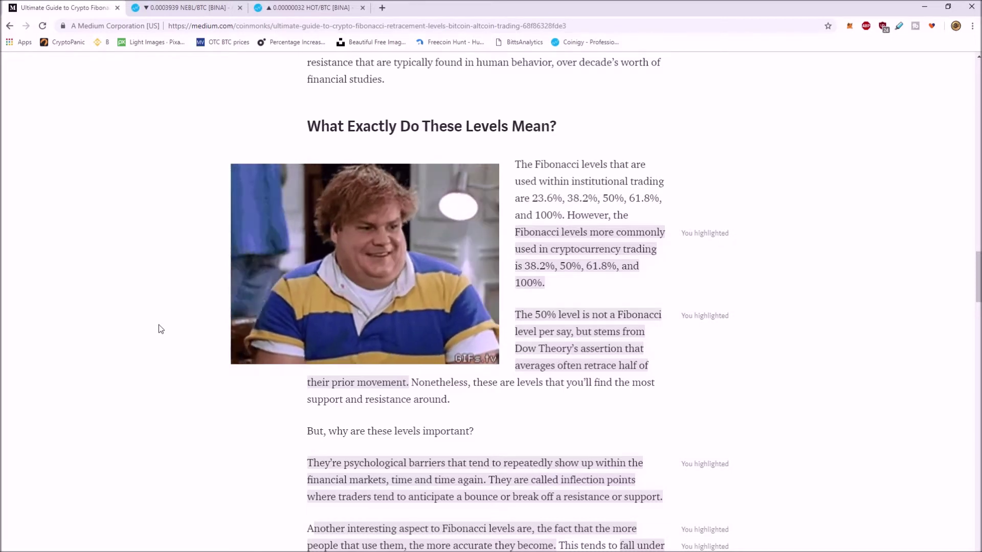
# Scroll down to the 'How Do I Use This "Almost" Magical Tool?' section and its first example chart
pyautogui.scroll(-2, 279, 423)
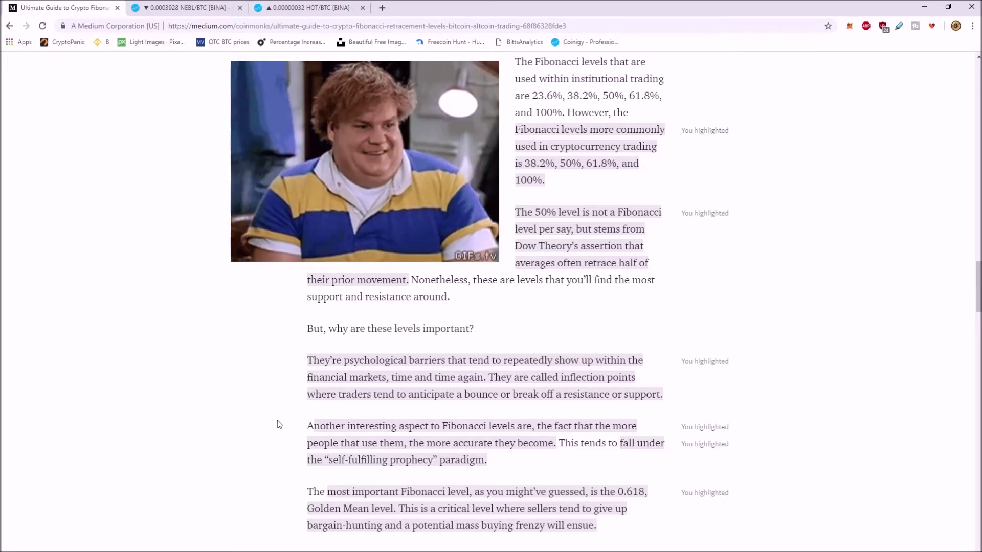
pyautogui.scroll(-2, 280, 424)
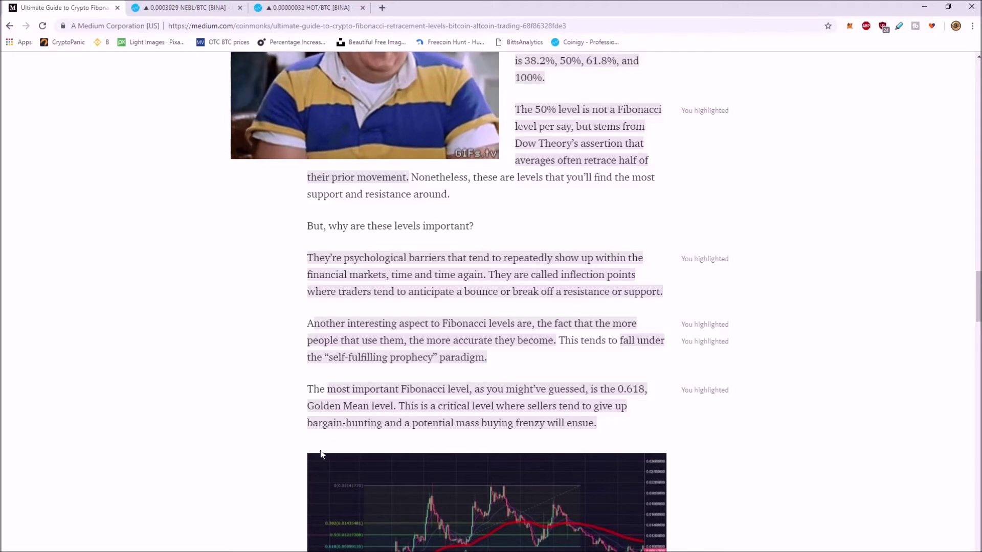
pyautogui.scroll(-4, 292, 432)
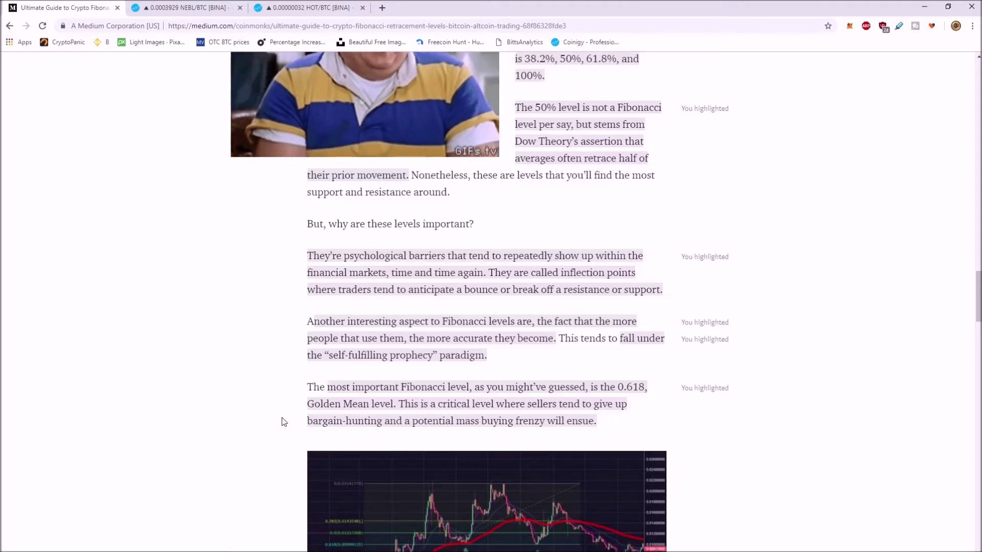
pyautogui.scroll(-4, 284, 420)
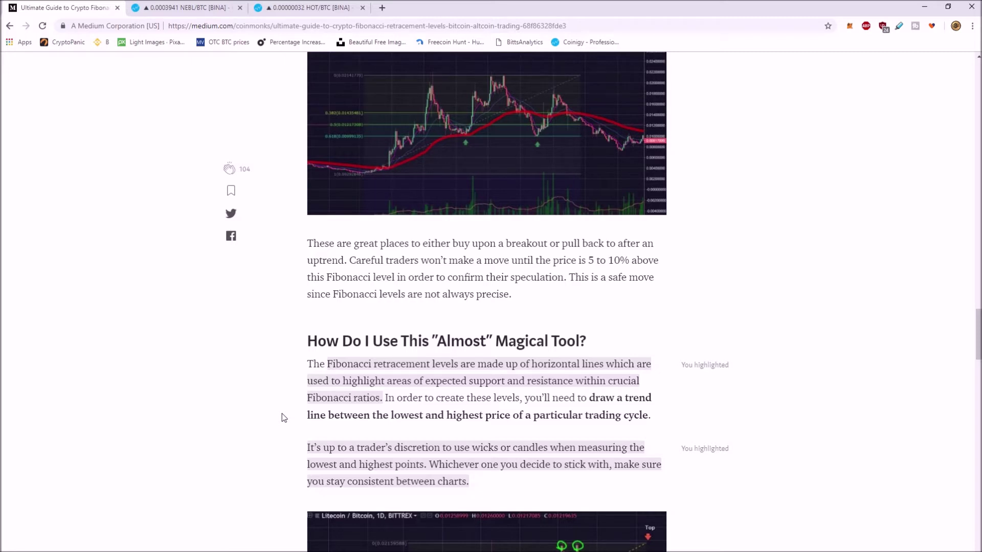
# Enlarge the first Fibonacci retracement example chart, study it, then close the enlarged view
pyautogui.click(450, 195)
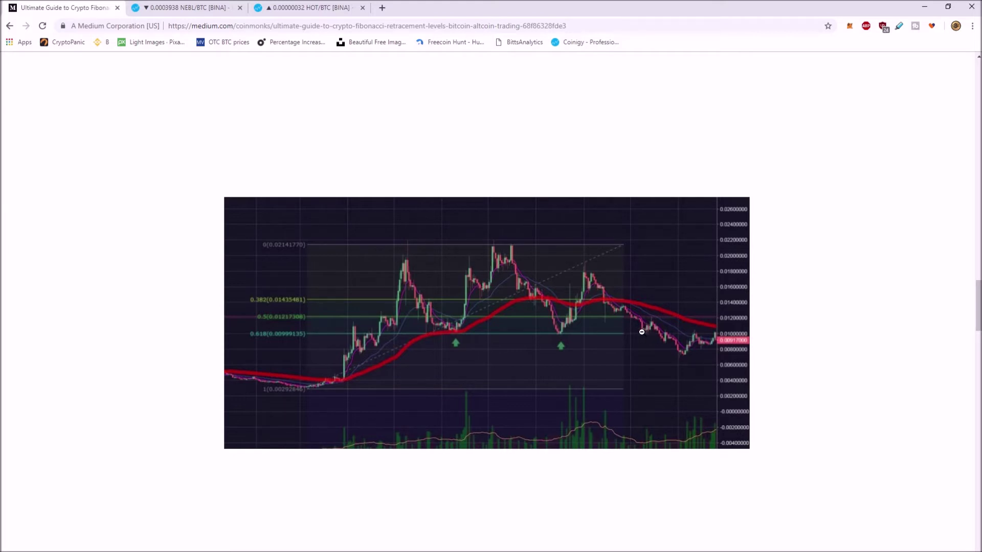
pyautogui.click(785, 265)
# View the Litecoin/Bitcoin chart enlarged twice, then scroll to the section on combining other trading tools
pyautogui.scroll(-4, 512, 307)
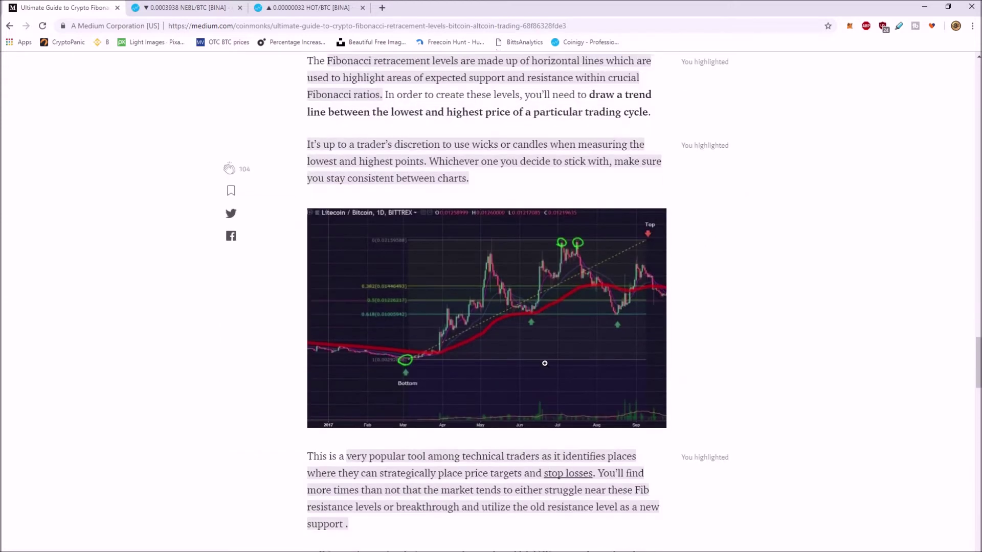
pyautogui.click(476, 320)
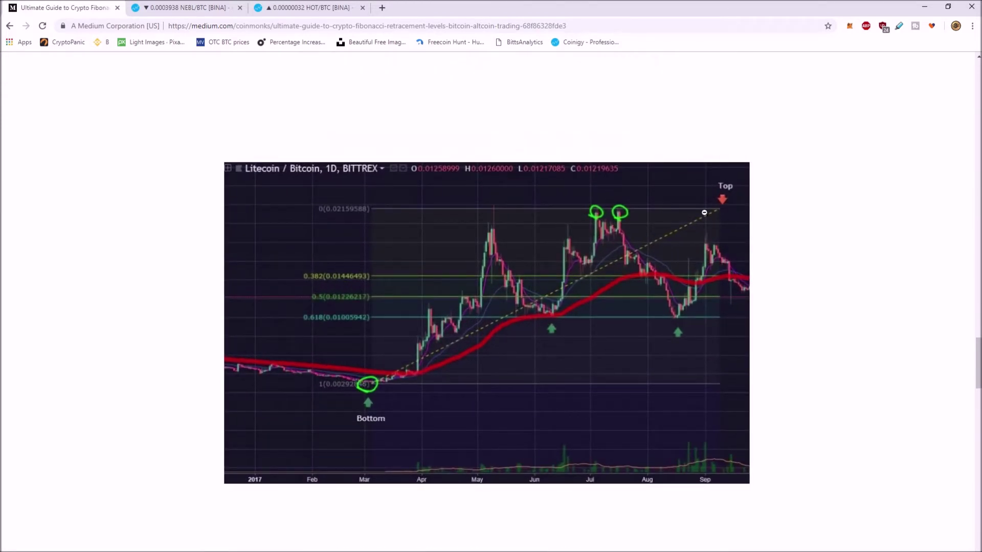
pyautogui.click(704, 212)
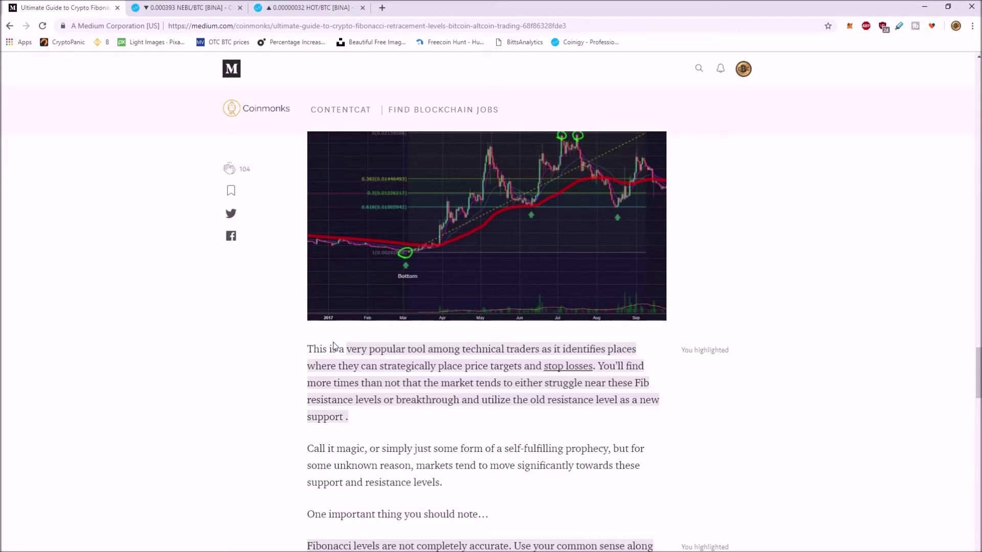
pyautogui.click(462, 249)
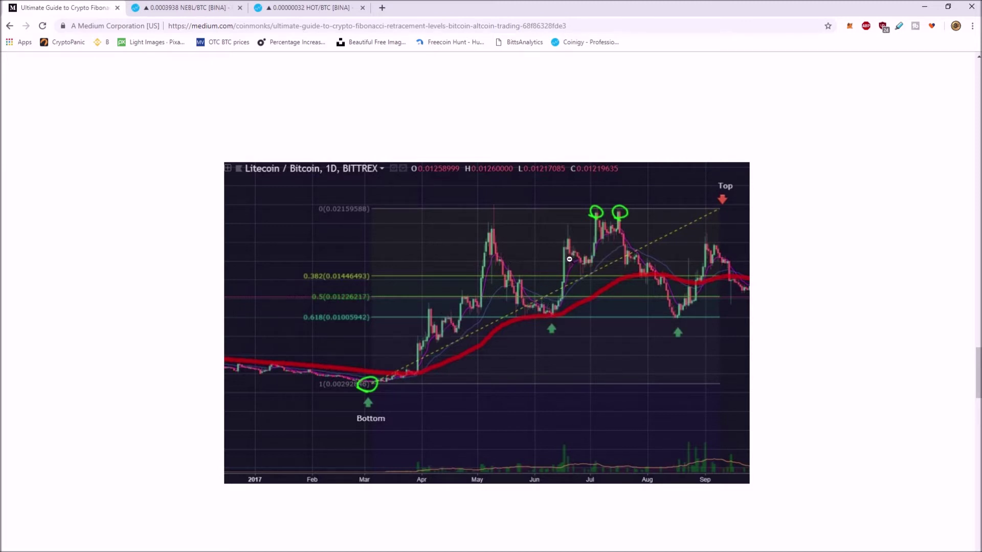
pyautogui.scroll(-5, 844, 327)
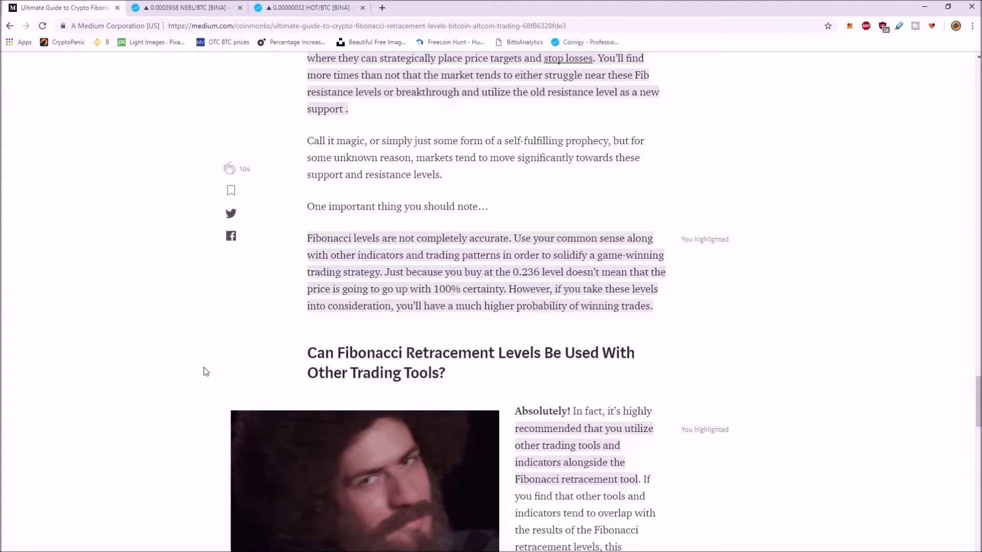
# Scroll past the beginners' strategy chart and 'Final Thoughts' to the annotated NEBL/BTC 240 chart
pyautogui.scroll(-2, 299, 389)
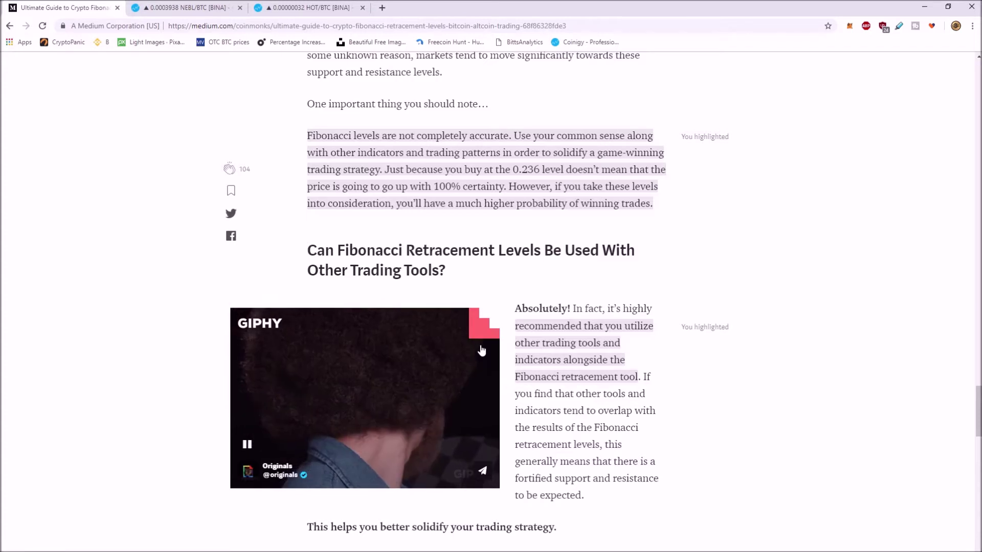
pyautogui.scroll(-6, 481, 350)
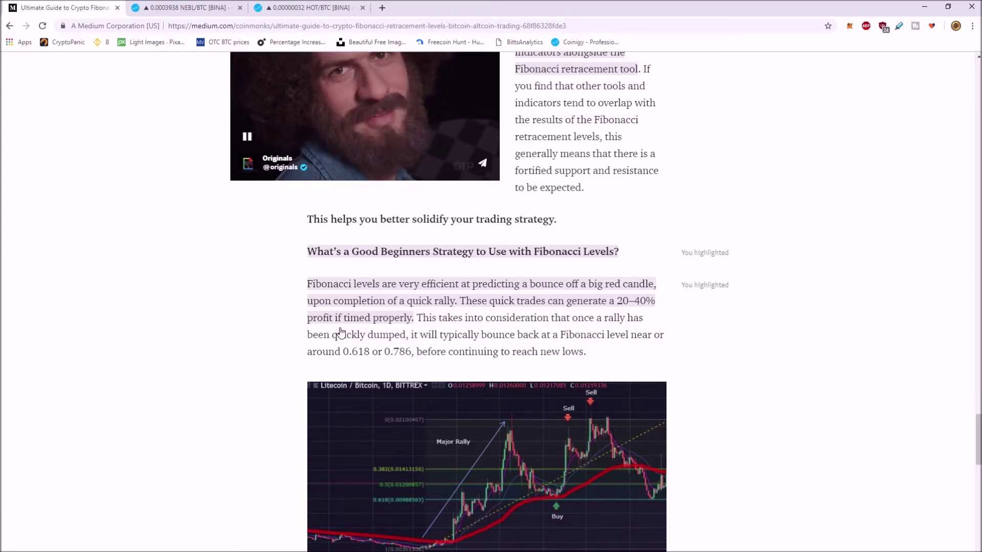
pyautogui.scroll(-2, 342, 332)
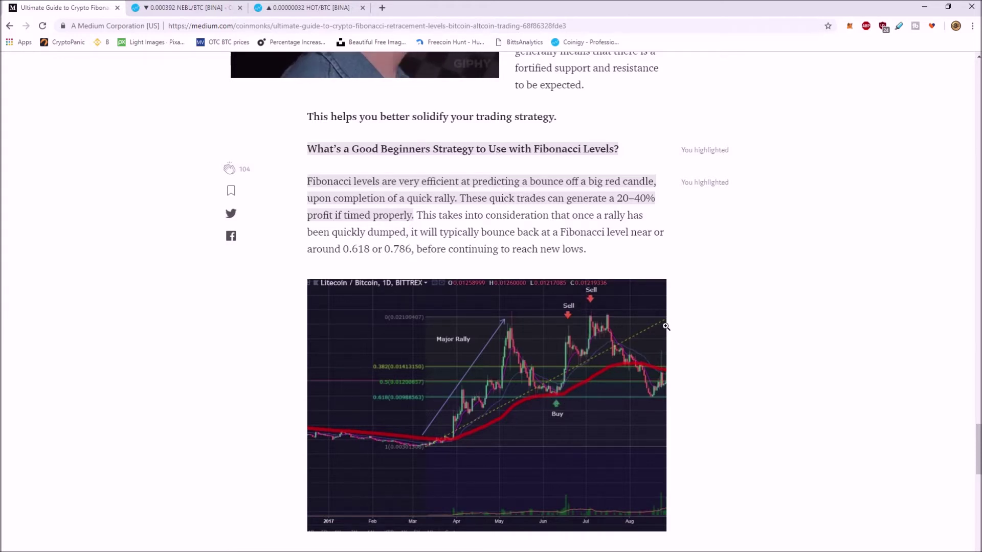
pyautogui.scroll(-7, 665, 381)
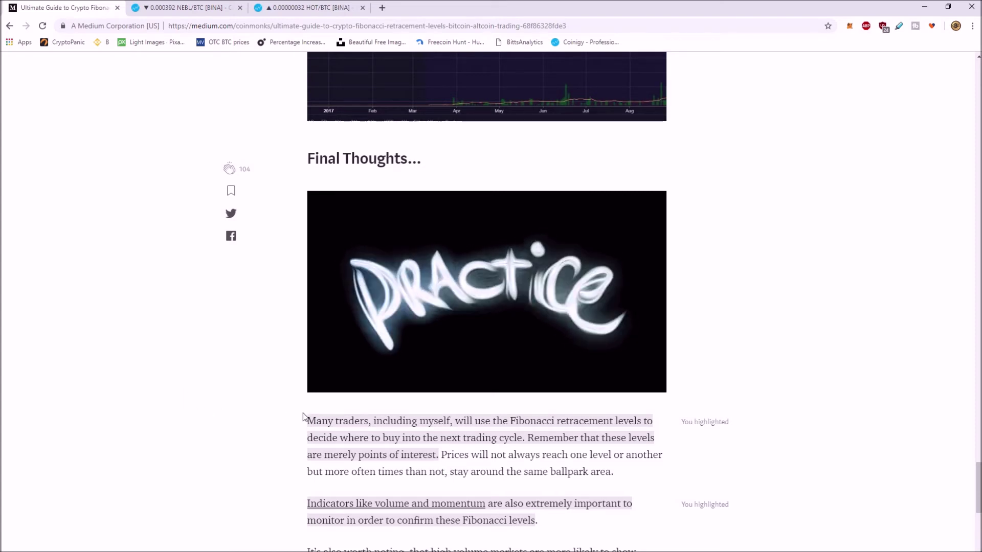
pyautogui.scroll(-5, 190, 407)
# On the NEBL/BTC chart, draw a Fib Retracement from the retest low to the recent high
pyautogui.hotkey('ctrl', 'Tab')
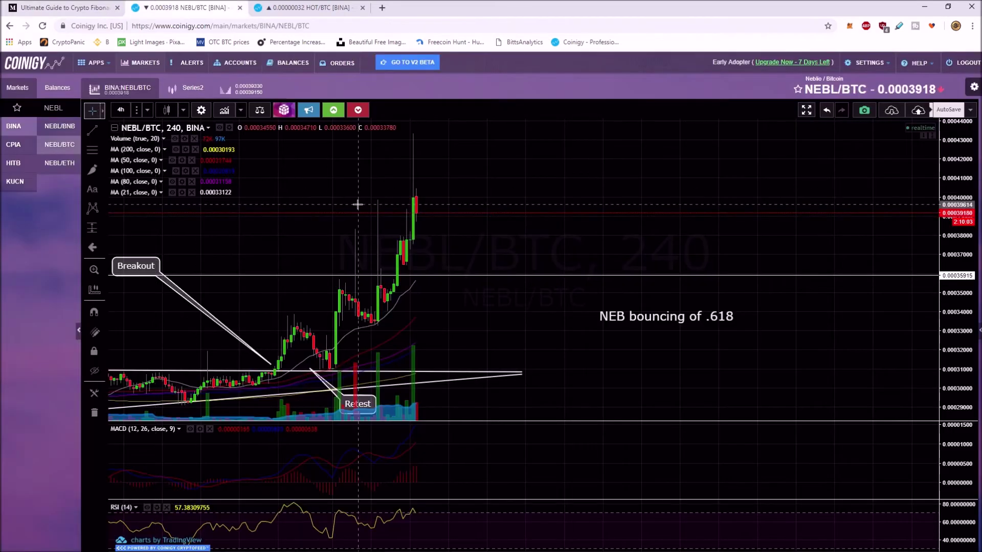
pyautogui.click(102, 152)
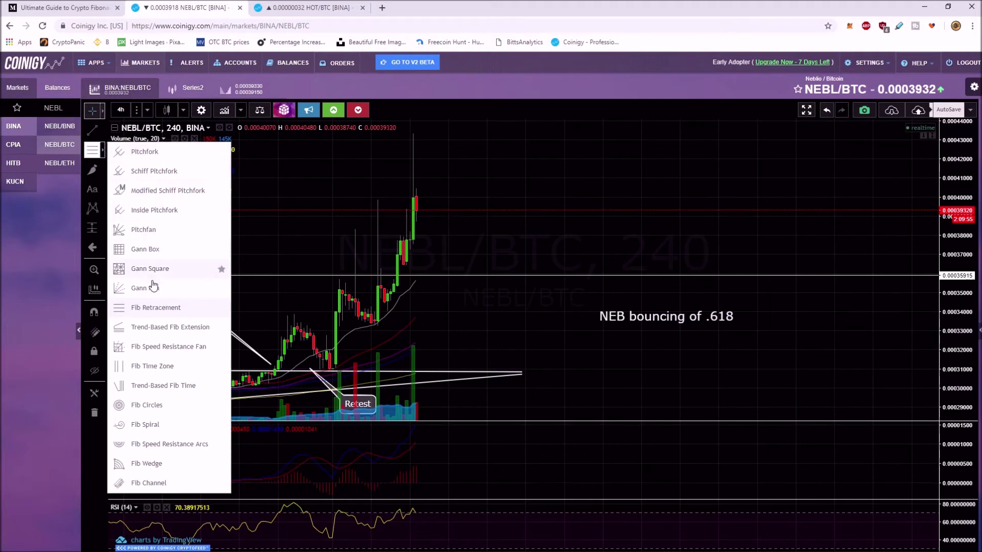
pyautogui.click(213, 308)
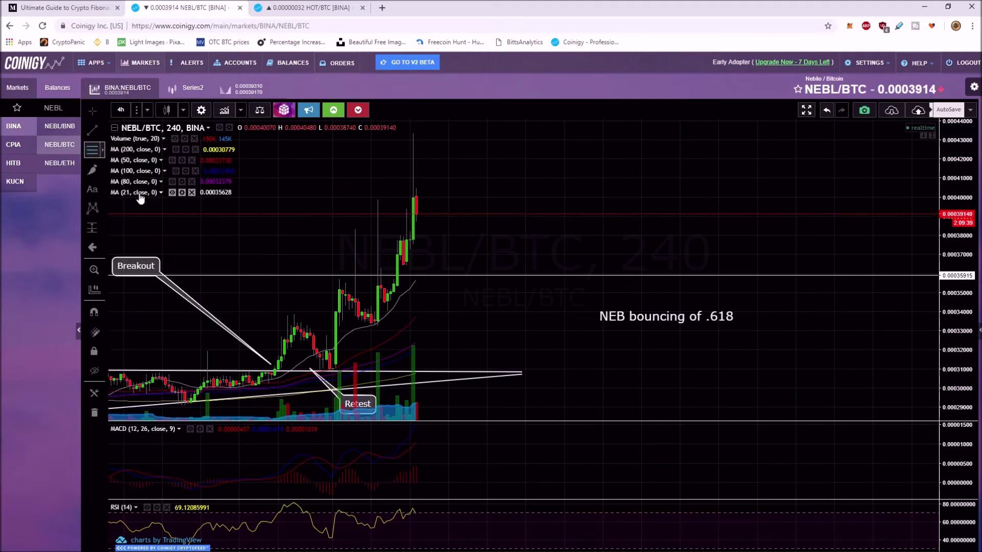
pyautogui.click(329, 368)
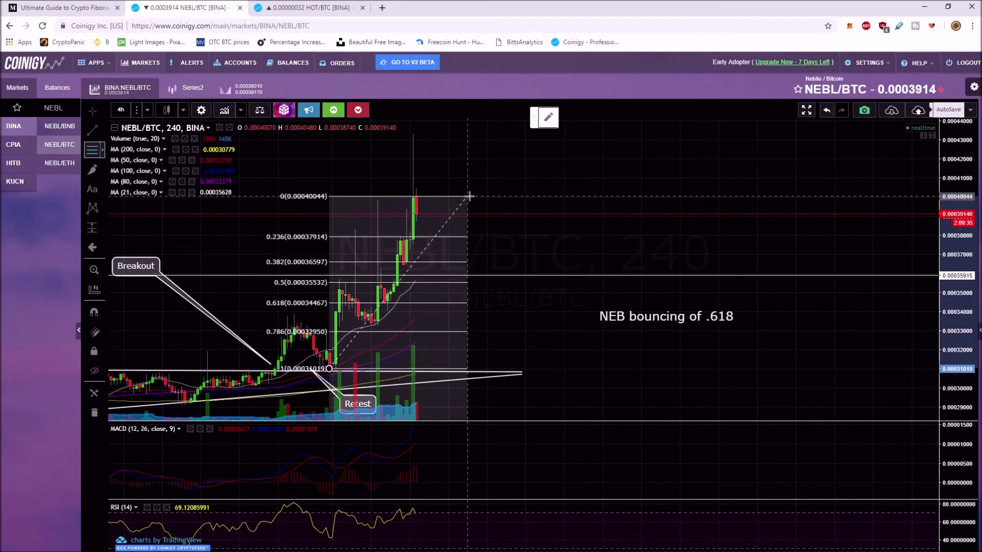
pyautogui.click(574, 196)
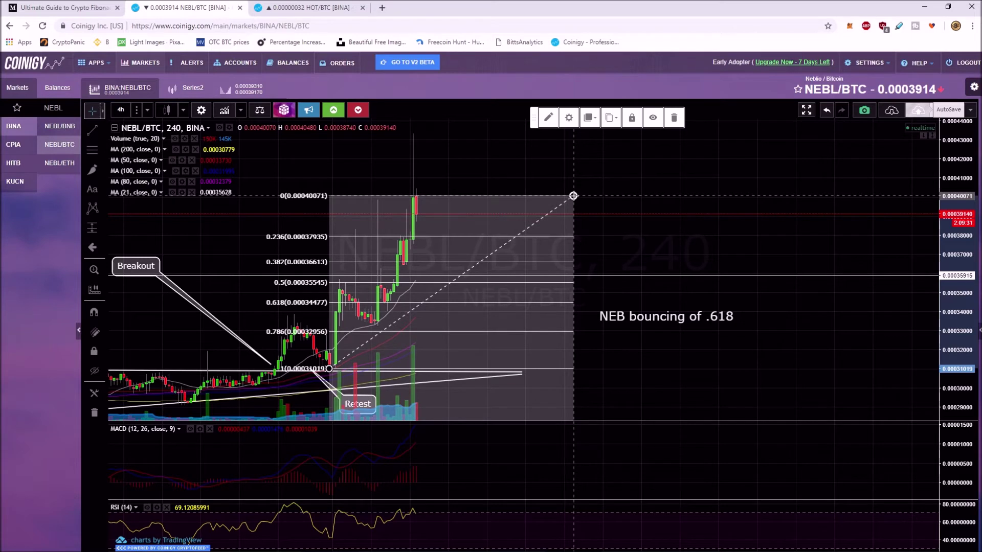
# Reselect the retracement and extend its top up to 0.00043214
pyautogui.rightClick(584, 185)
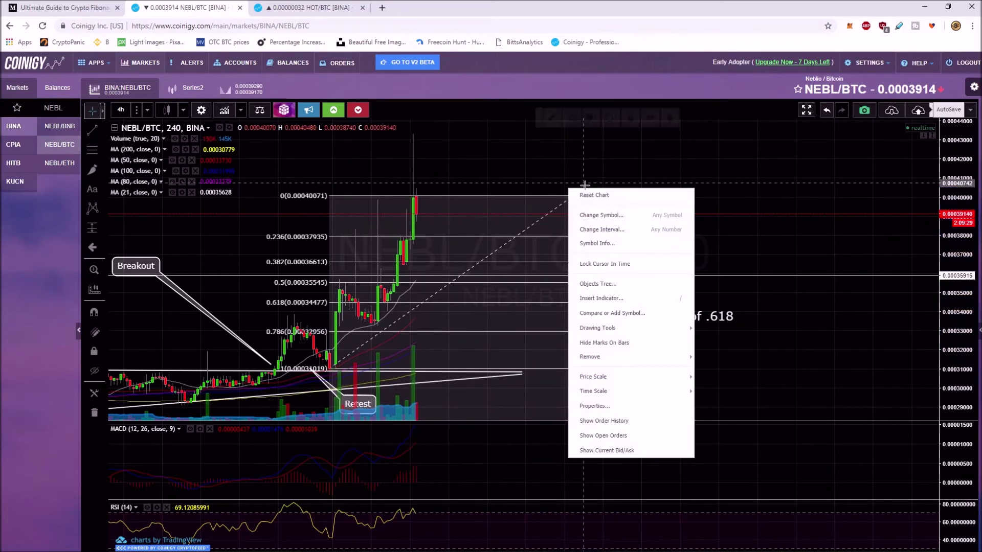
pyautogui.click(460, 148)
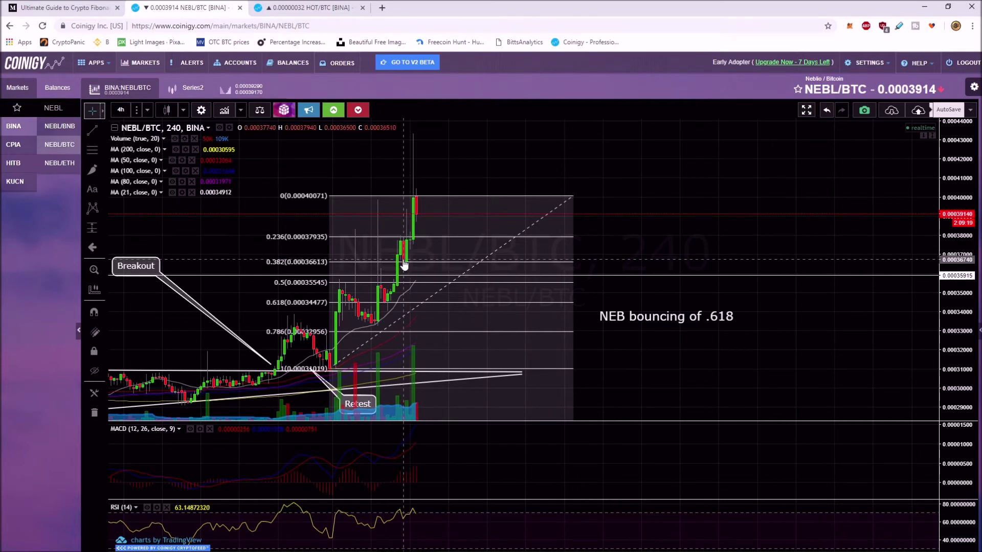
pyautogui.click(410, 243)
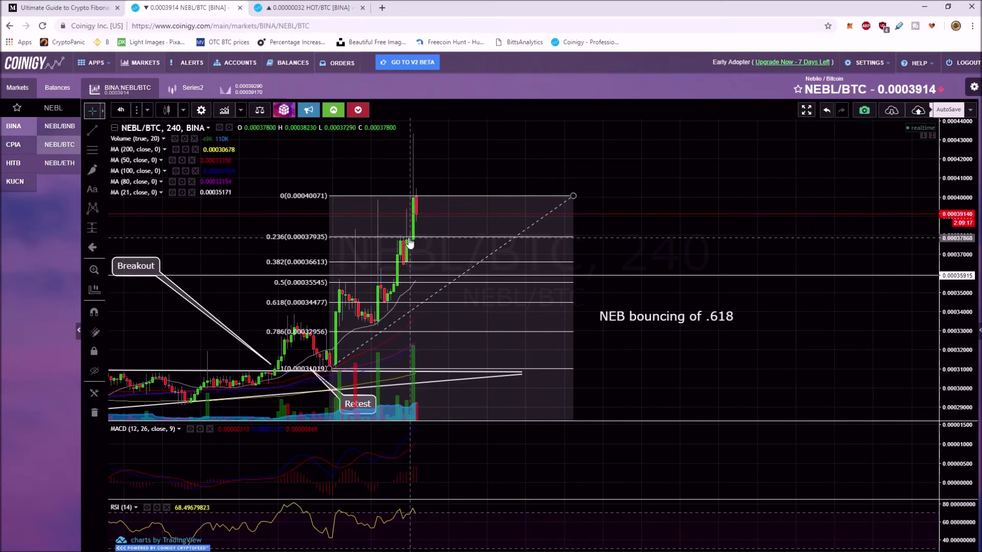
pyautogui.click(391, 301)
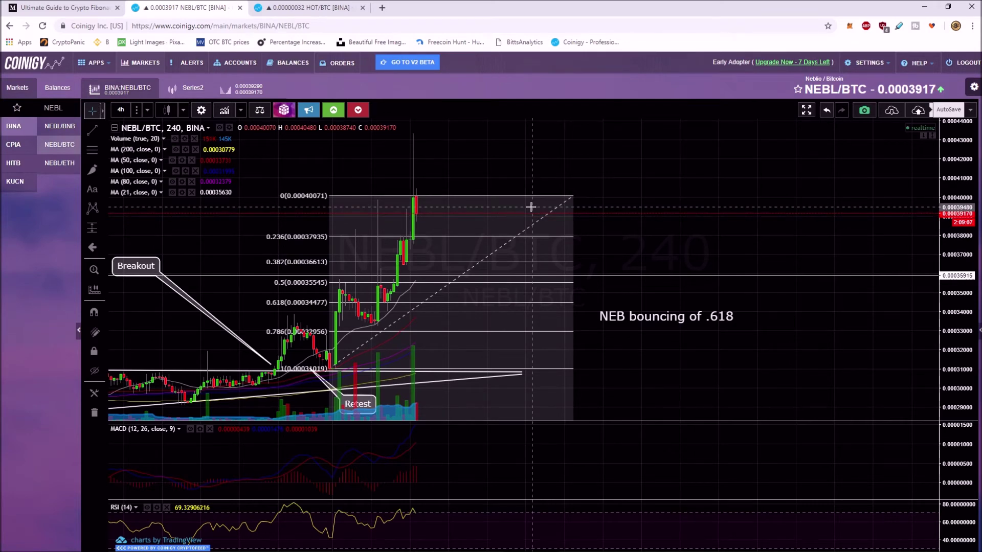
pyautogui.moveTo(573, 197)
pyautogui.mouseDown()
pyautogui.moveTo(600, 145)
pyautogui.moveTo(631, 136)
pyautogui.mouseUp()
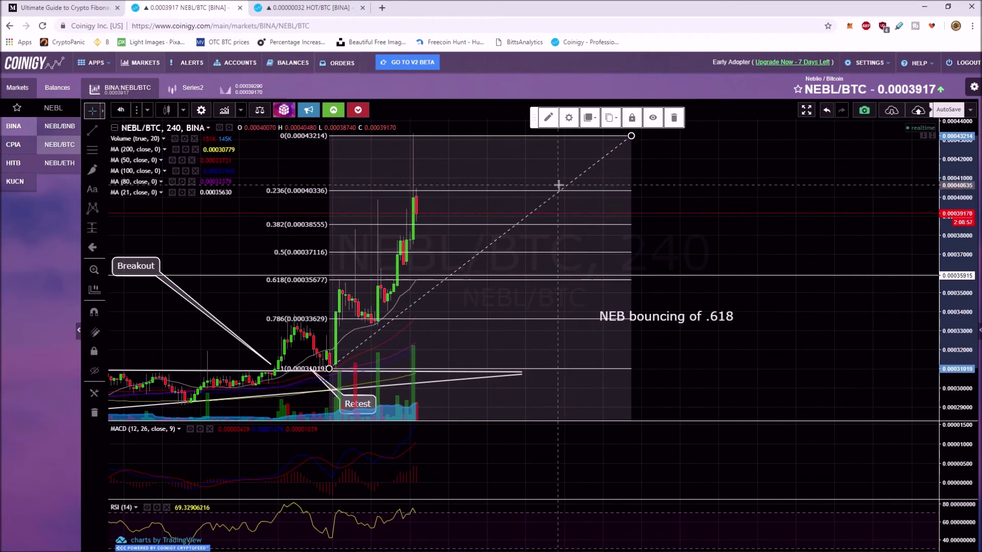
# Move the retracement's low anchor down to 0.00029193 and brush a circle around the 0.236 label
pyautogui.moveTo(329, 369); pyautogui.dragTo(190, 404)
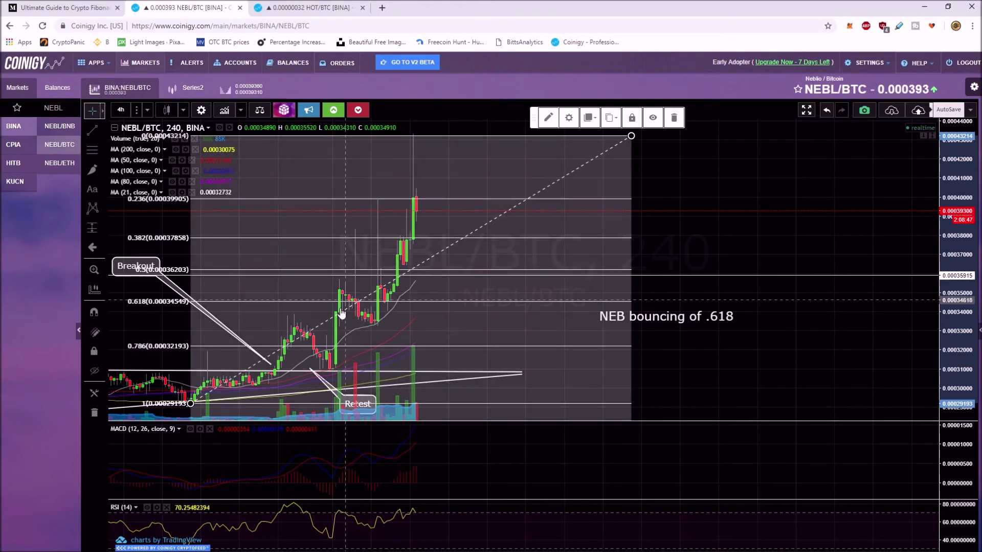
pyautogui.click(92, 170)
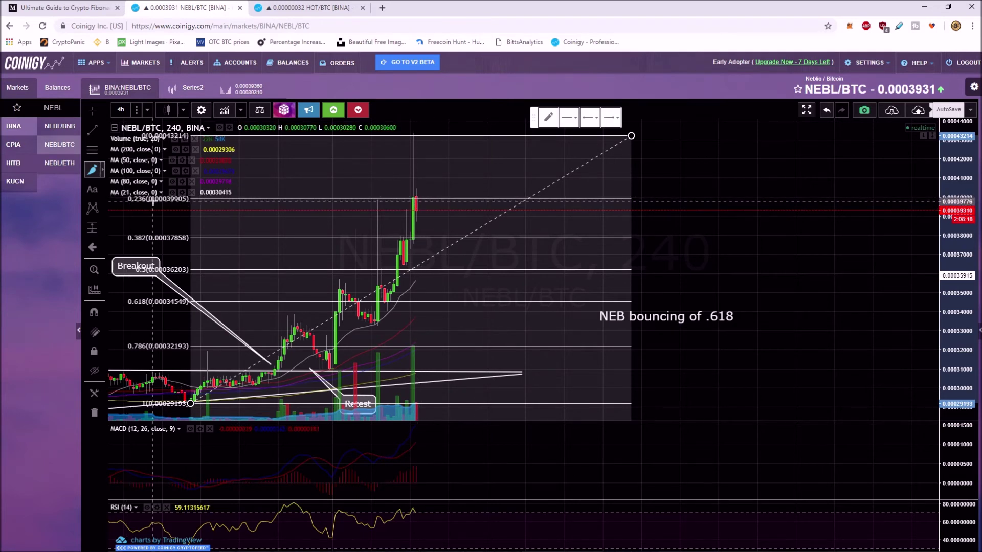
pyautogui.moveTo(153, 199); pyautogui.dragTo(156, 187)
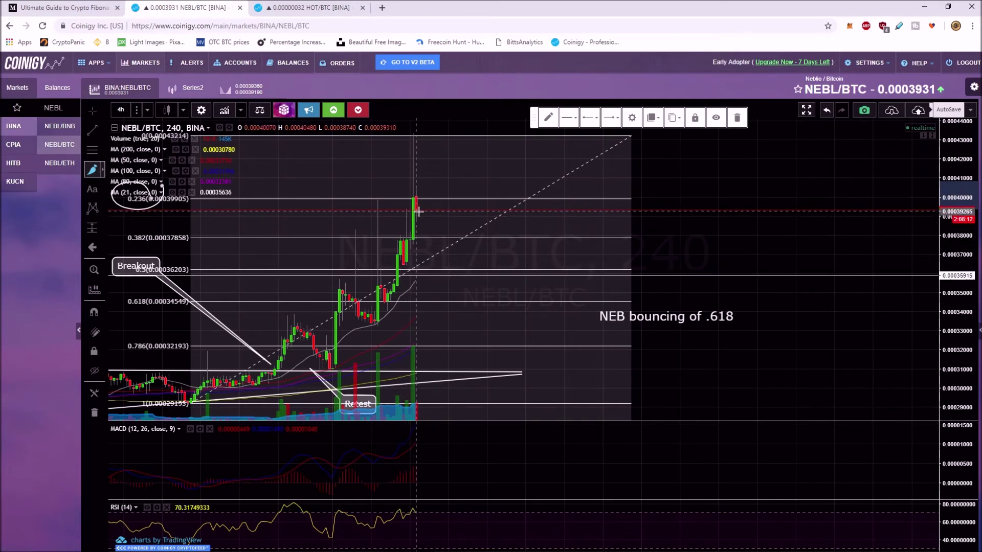
# Sketch a pullback from the latest candle with bounce paths off the 0.5 and 0.618 levels
pyautogui.moveTo(418, 211); pyautogui.dragTo(454, 245)
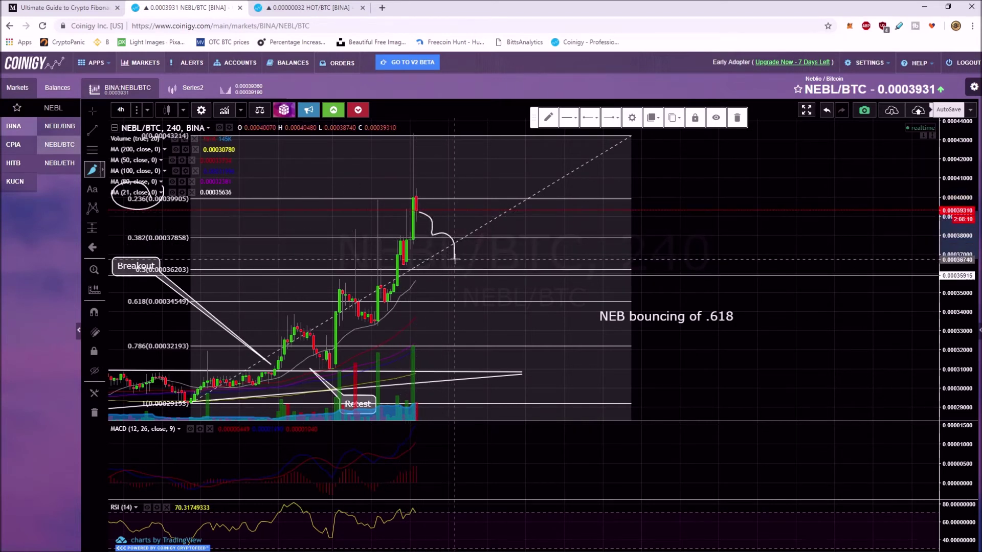
pyautogui.moveTo(455, 259)
pyautogui.mouseDown()
pyautogui.moveTo(467, 267)
pyautogui.moveTo(515, 233)
pyautogui.moveTo(512, 245)
pyautogui.mouseUp()
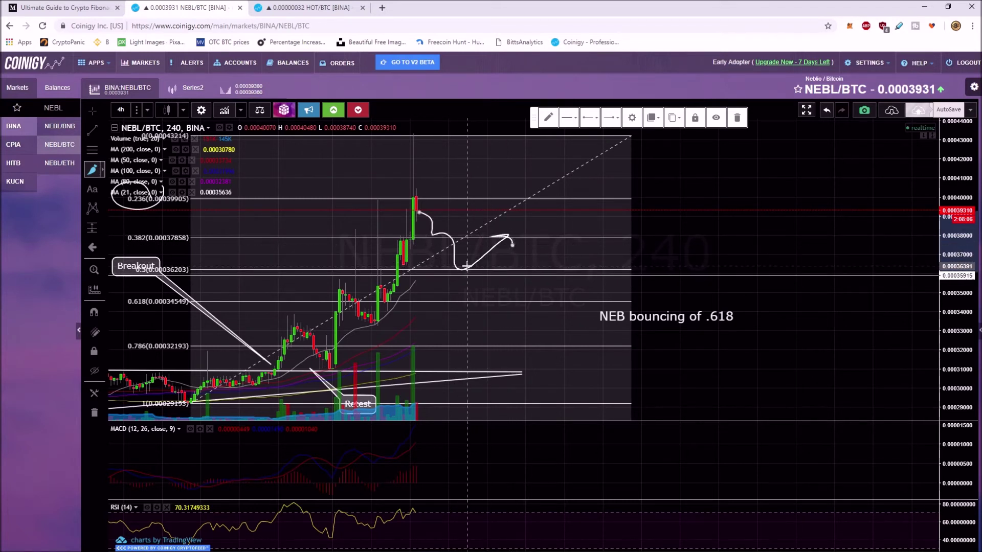
pyautogui.moveTo(467, 272)
pyautogui.mouseDown()
pyautogui.moveTo(487, 303)
pyautogui.moveTo(504, 280)
pyautogui.moveTo(511, 287)
pyautogui.mouseUp()
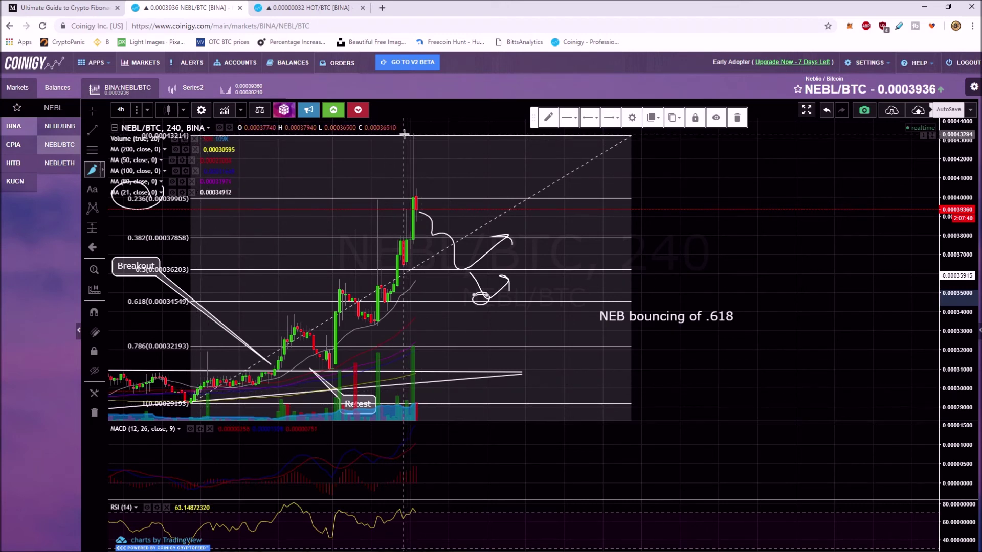
pyautogui.click(304, 8)
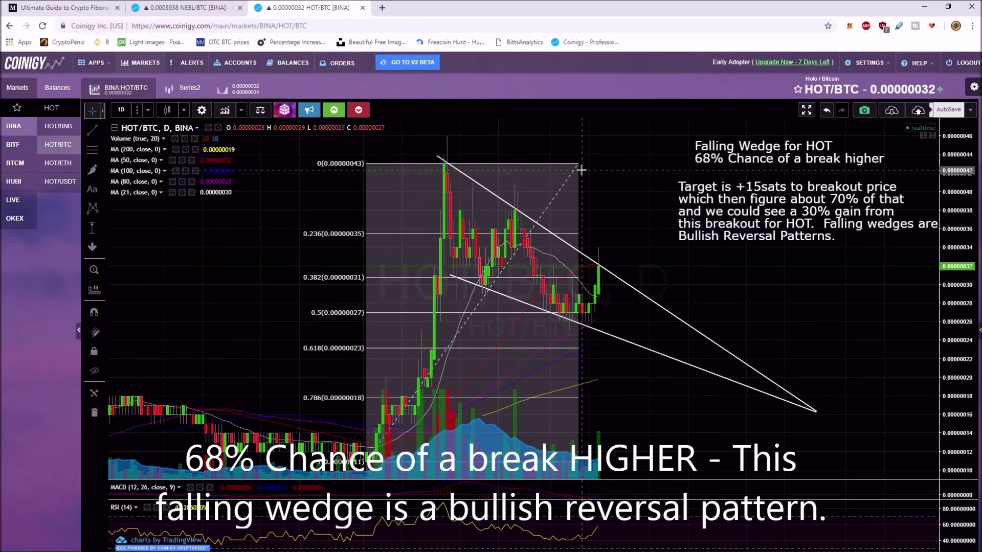
# Delete the old HOT/BTC Fibonacci and draw a new retracement from 0.00000011 up to 0.00000043
pyautogui.press('Delete')
pyautogui.click(104, 152)
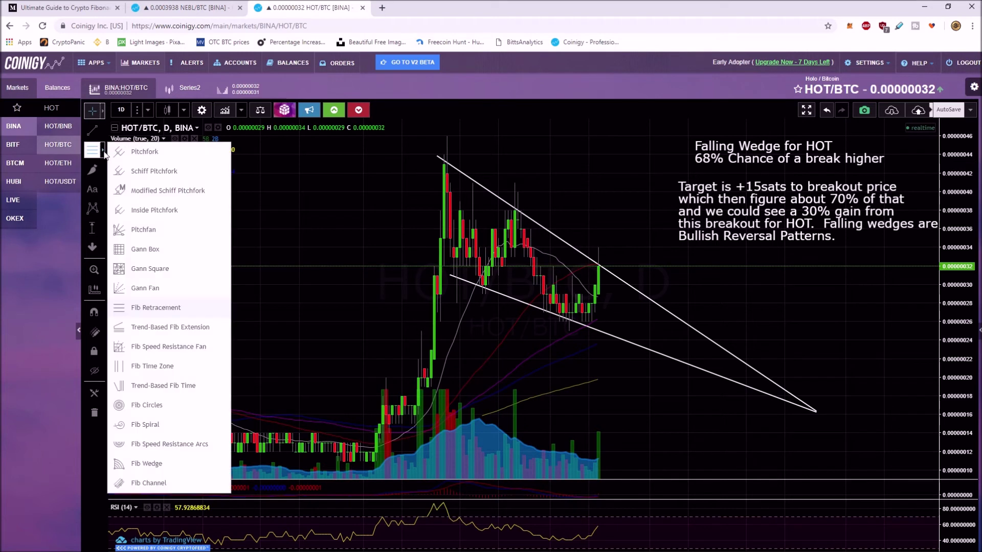
pyautogui.click(153, 308)
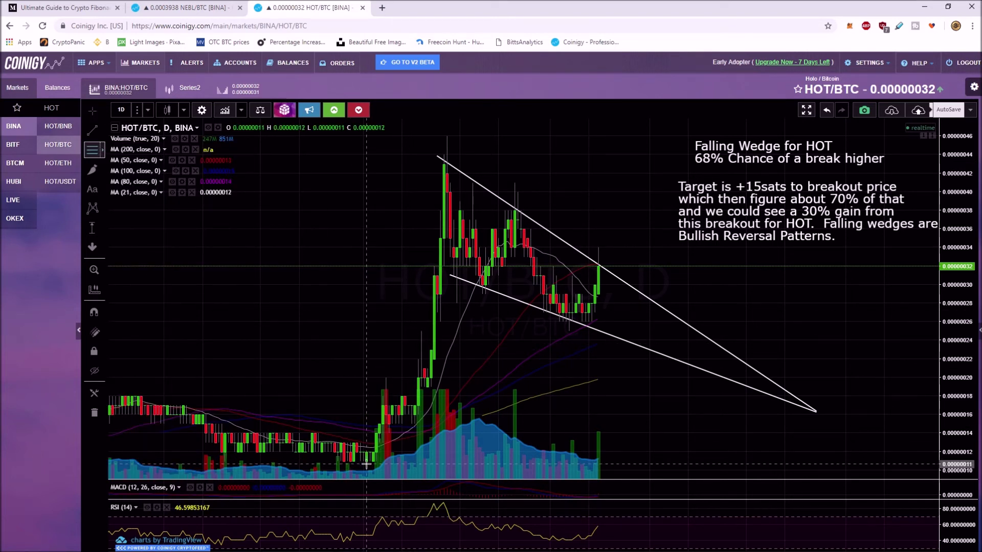
pyautogui.click(370, 463)
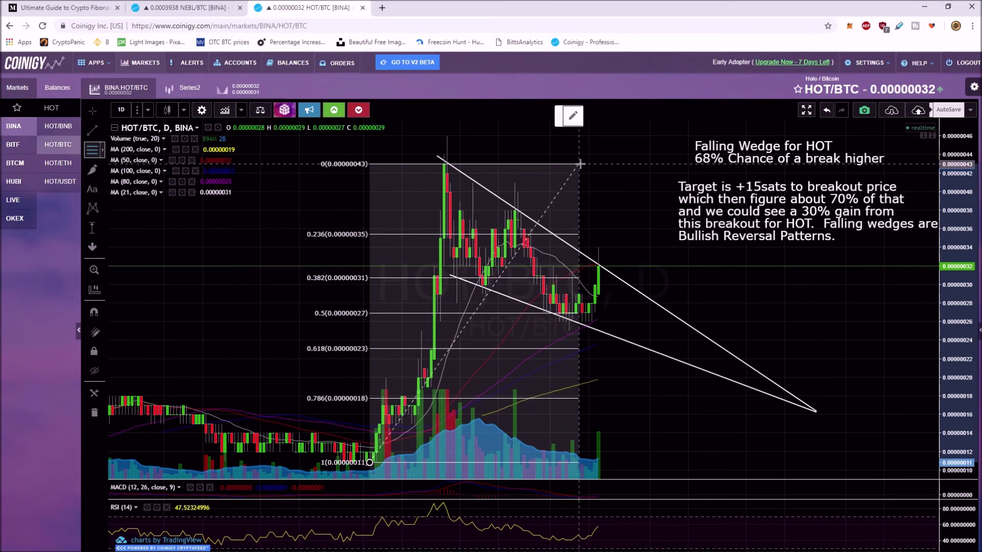
pyautogui.click(651, 162)
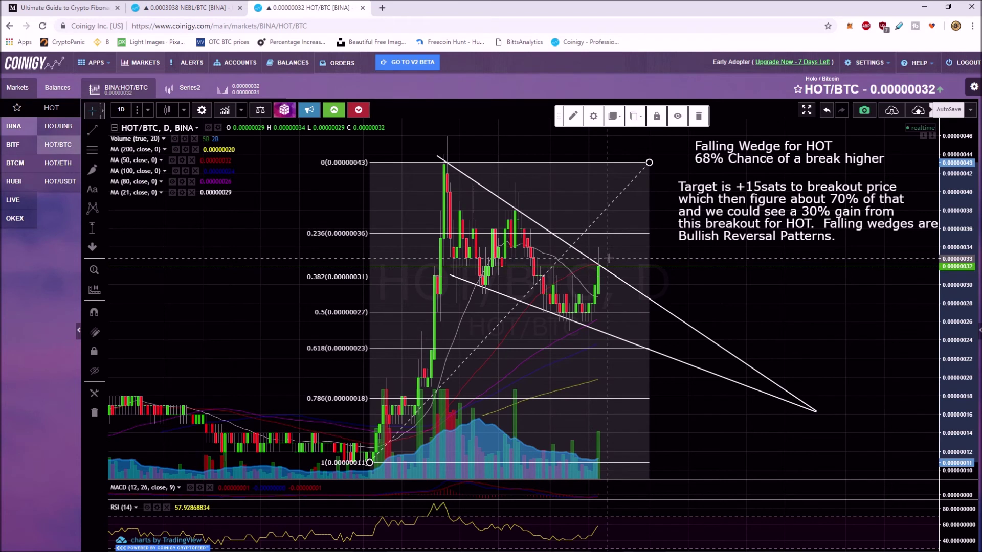
# Draw a trend line from the 0.00000043 peak down to the 0.382 level, project it above the breakout candle, then return it beside the peak
pyautogui.click(93, 130)
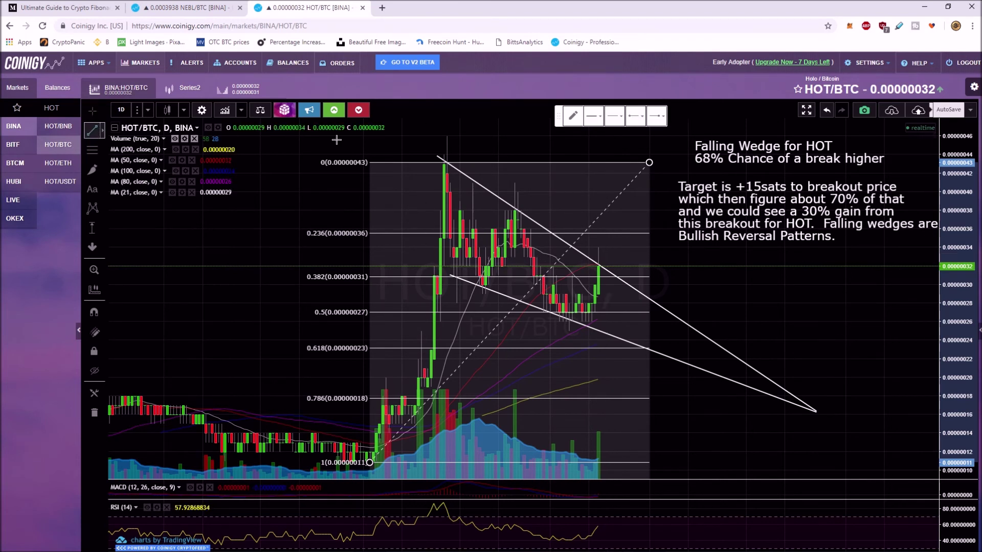
pyautogui.click(457, 171)
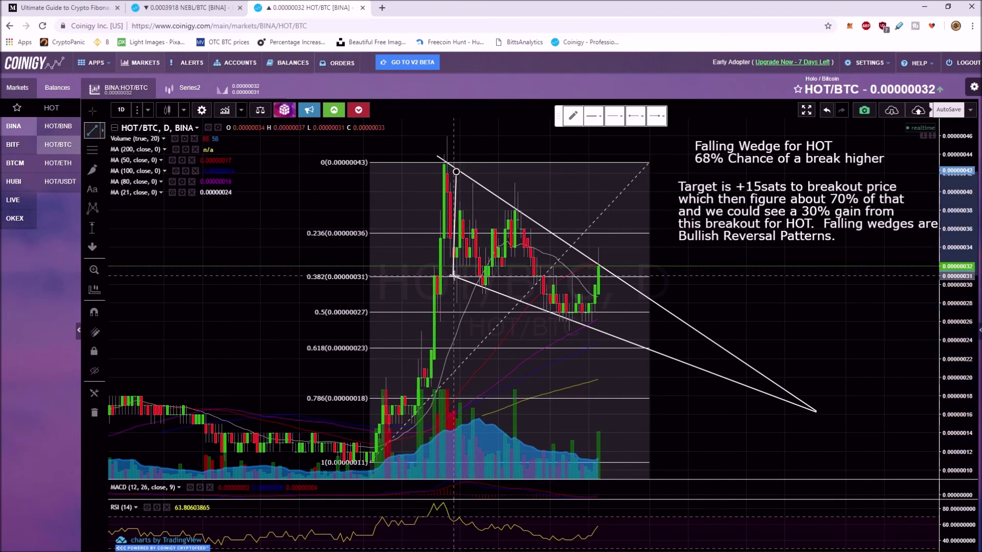
pyautogui.click(454, 276)
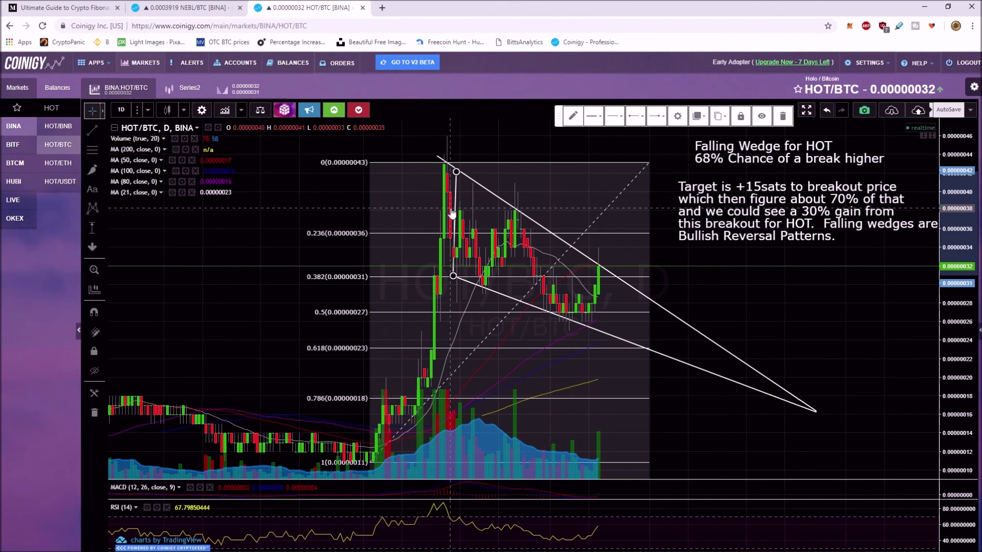
pyautogui.moveTo(457, 221); pyautogui.dragTo(618, 196)
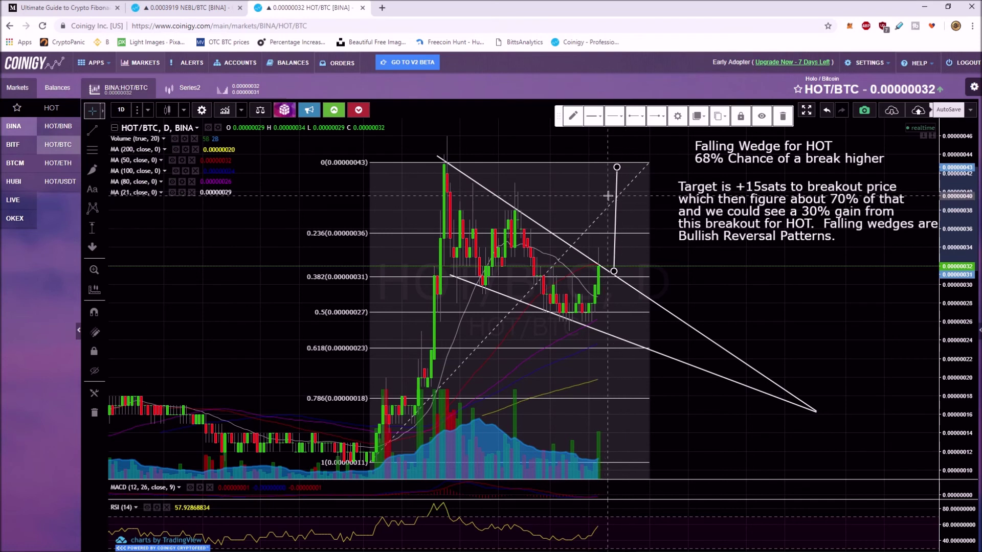
pyautogui.moveTo(616, 196); pyautogui.dragTo(442, 198)
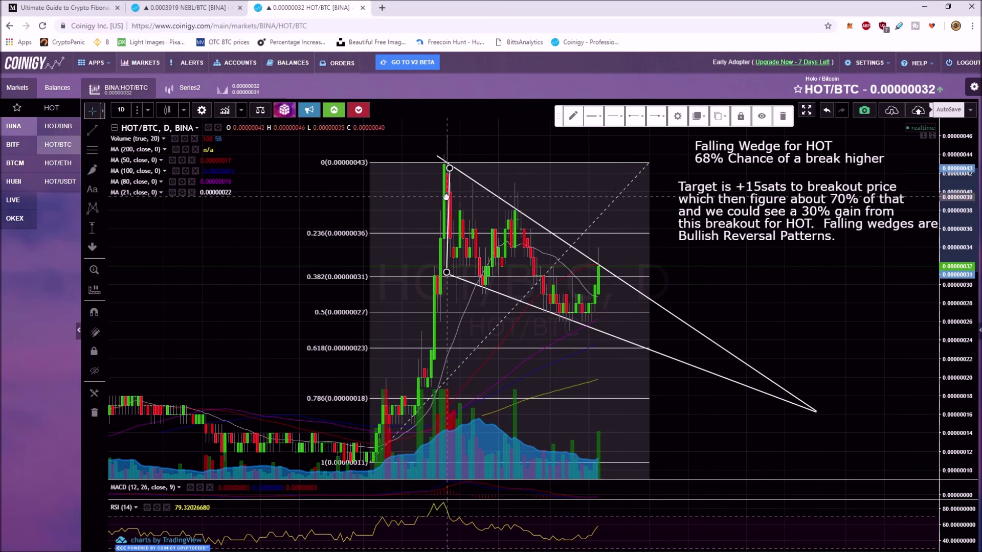
pyautogui.click(450, 207)
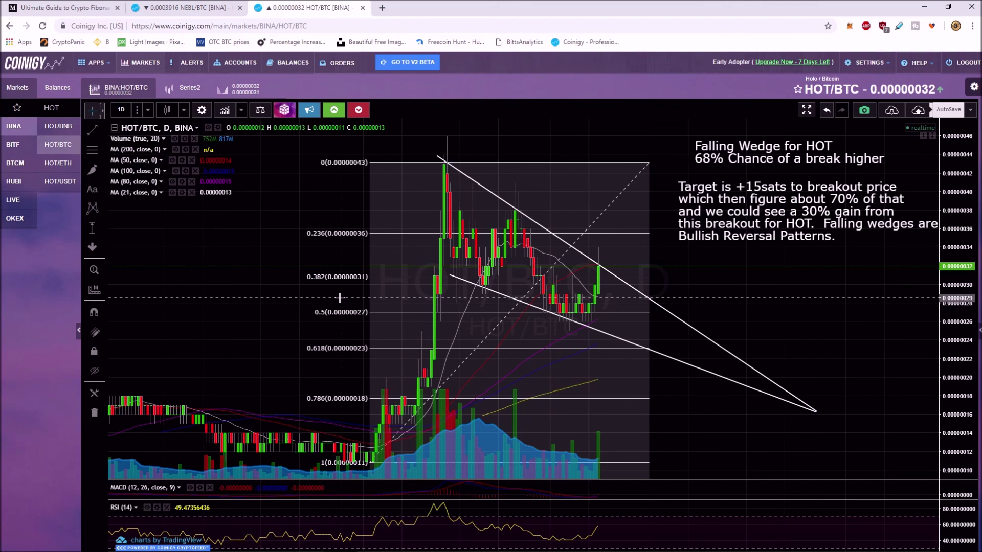
# Replace the old Fib retracement with one drawn up from the 0.00000011 low, its top pulled down to the 0.00000043 high
pyautogui.moveTo(649, 163); pyautogui.dragTo(366, 463)
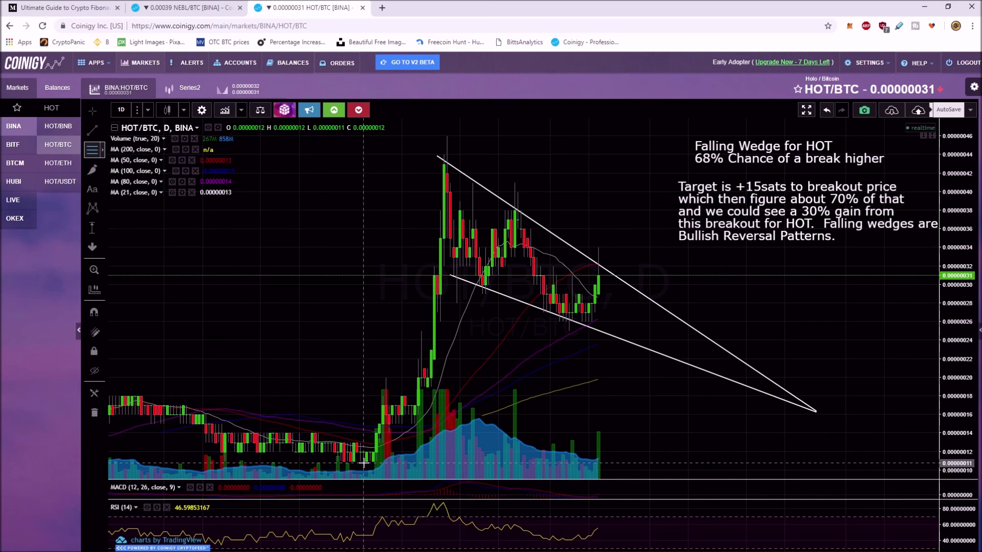
pyautogui.moveTo(364, 463)
pyautogui.mouseDown()
pyautogui.moveTo(450, 302)
pyautogui.moveTo(499, 160)
pyautogui.moveTo(623, 154)
pyautogui.moveTo(638, 164)
pyautogui.moveTo(649, 136)
pyautogui.mouseUp()
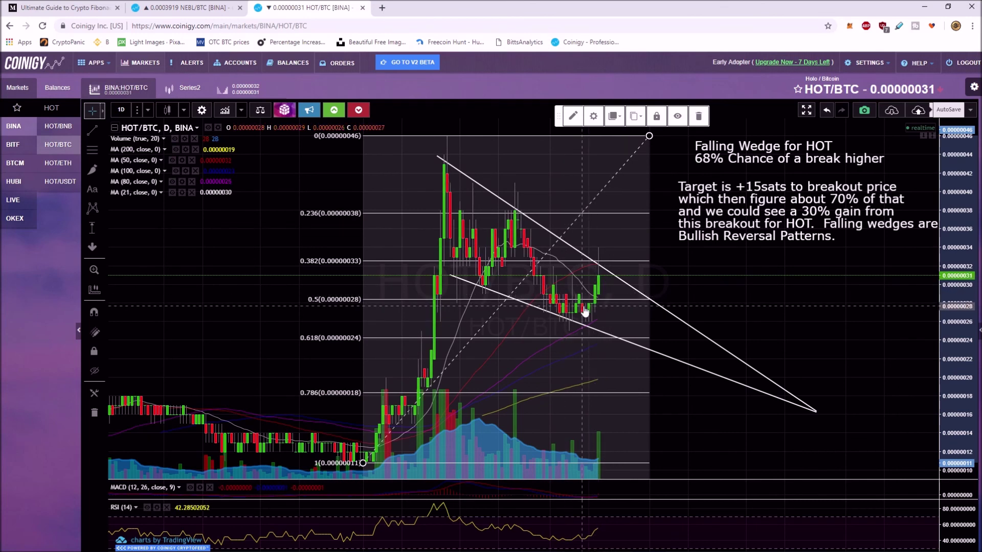
pyautogui.moveTo(650, 136); pyautogui.dragTo(653, 165)
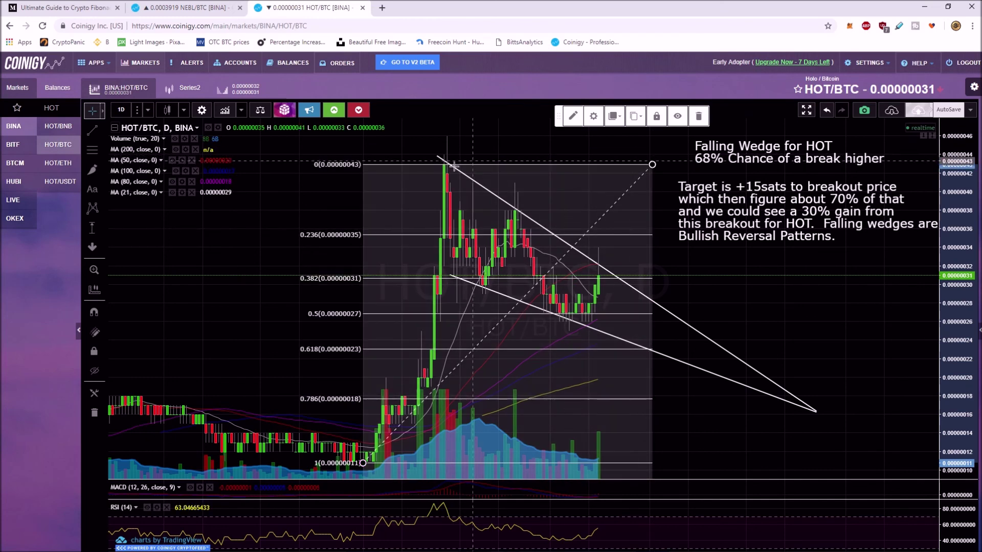